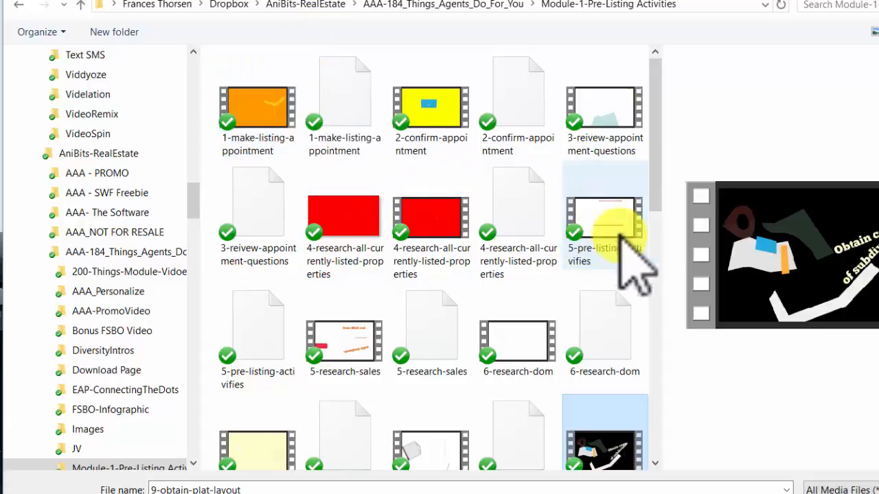
- Import the MP4 clips 1, 3, 4, 5-pre-listing-activifies, 5-research-sales, 9, 10 and 13 from the Module-1-Pre-Listing Activities folder
{"action": "left_click_drag", "start_coordinate": [660, 143], "coordinate": [659, 65]}
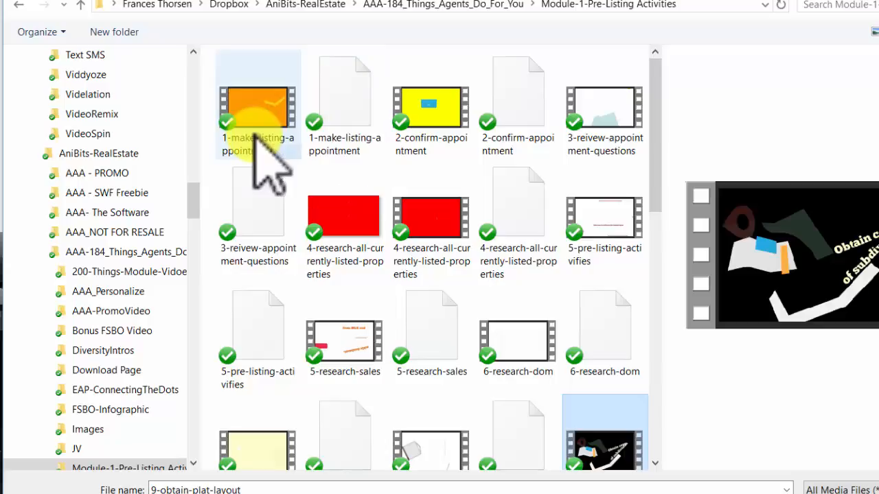
{"action": "left_click", "coordinate": [256, 136], "text": "ctrl"}
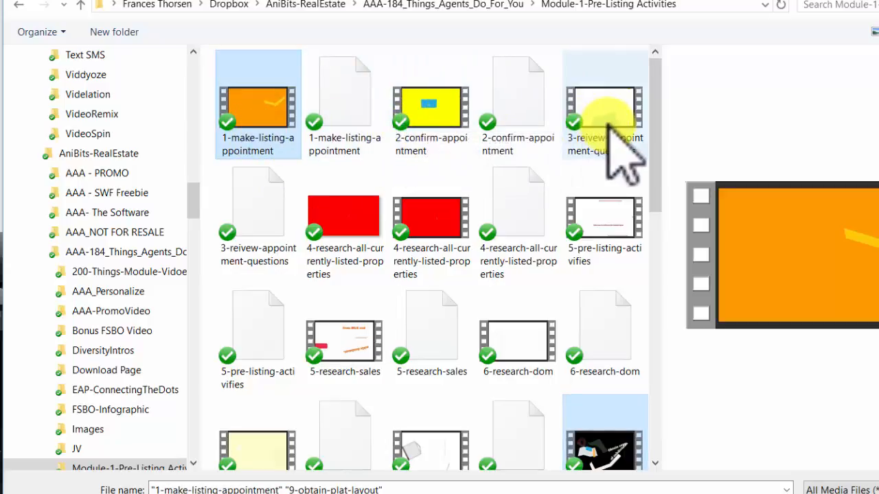
{"action": "left_click", "coordinate": [606, 130], "text": "ctrl"}
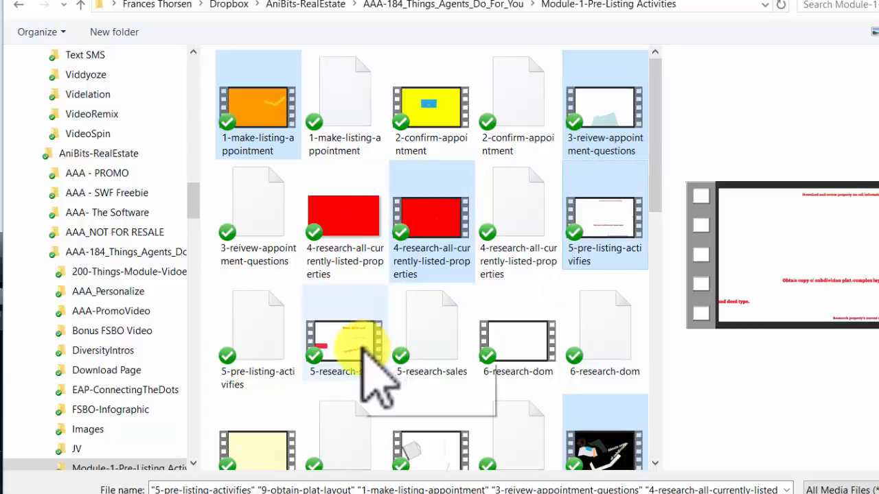
{"action": "left_click", "coordinate": [357, 347], "text": "ctrl"}
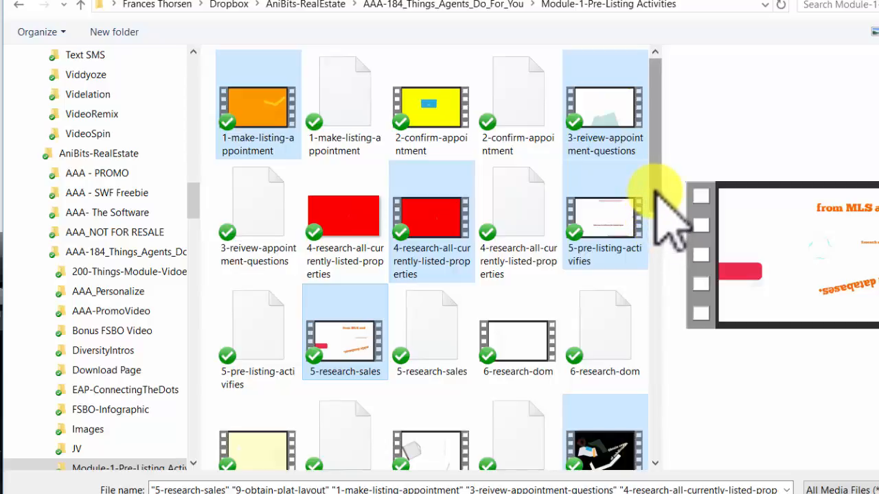
{"action": "scroll", "coordinate": [655, 196], "scroll_direction": "down", "scroll_amount": 3}
{"action": "scroll", "coordinate": [658, 282], "scroll_direction": "down", "scroll_amount": 1}
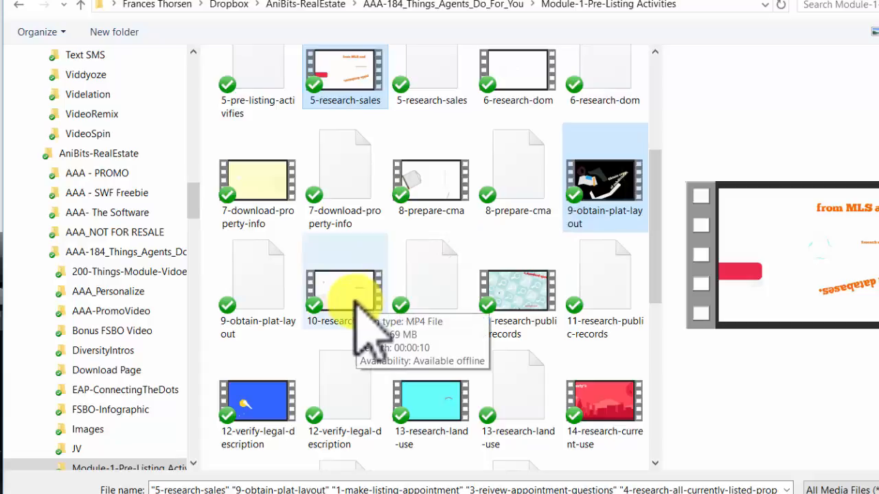
{"action": "left_click", "coordinate": [354, 275], "text": "ctrl"}
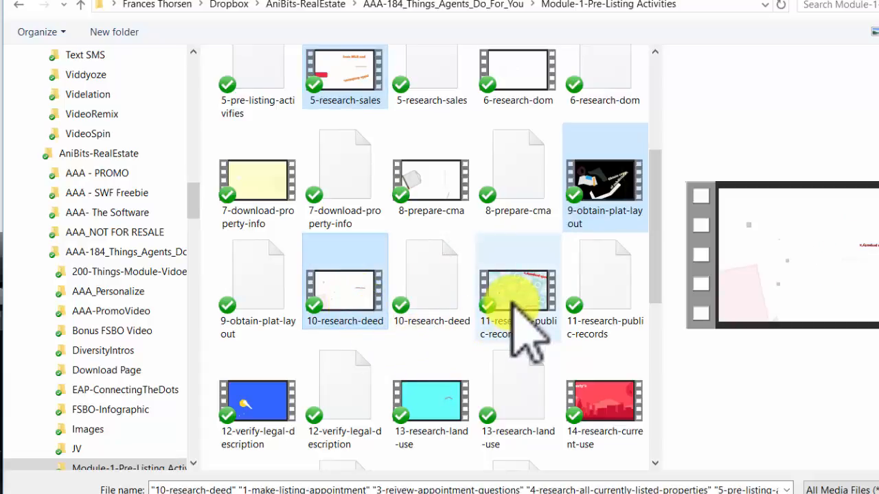
{"action": "left_click", "coordinate": [439, 399], "text": "ctrl"}
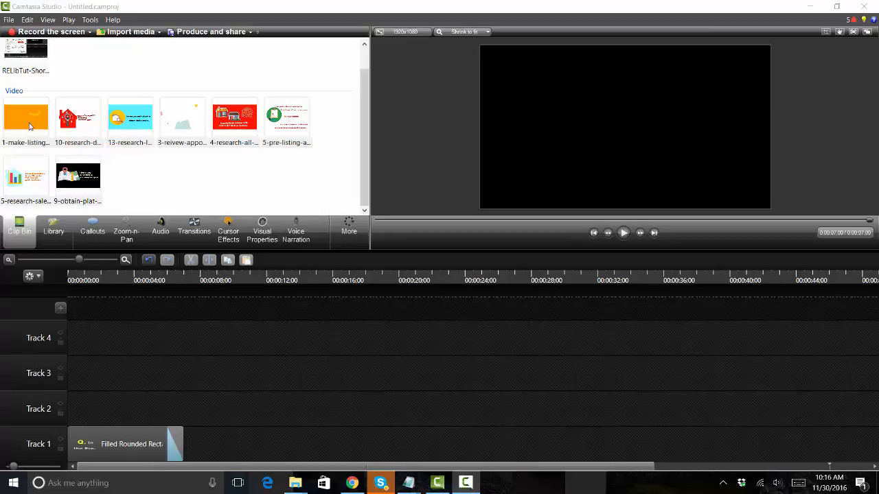
- Add 13-research-land-use.mp4 to the timeline and place it on Track 3, starting at about 7 seconds where the Track 1 clip ends
{"action": "left_click", "coordinate": [137, 128]}
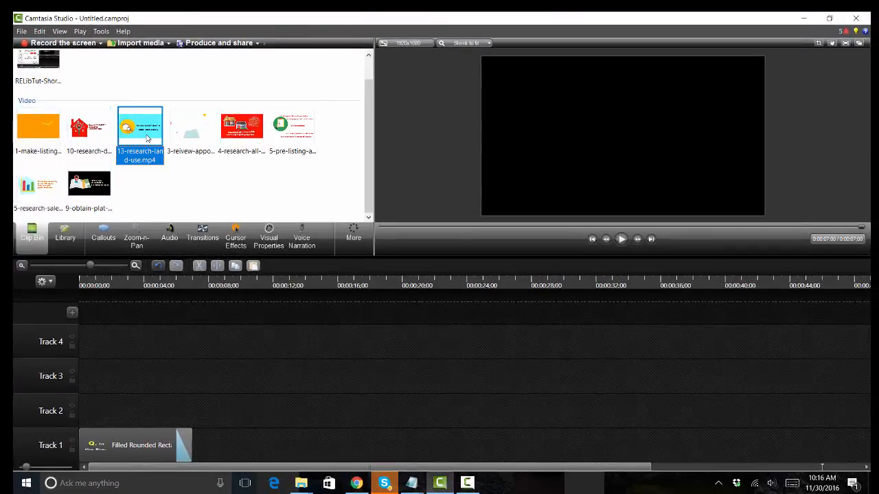
{"action": "right_click", "coordinate": [147, 137]}
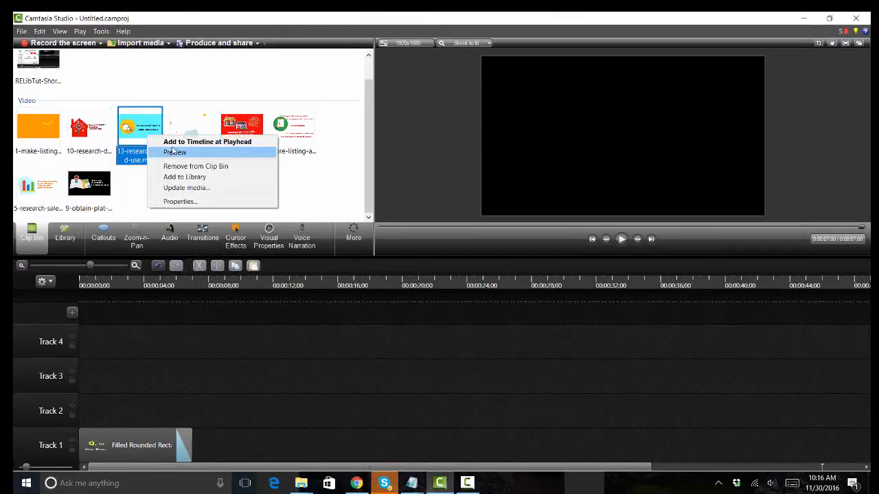
{"action": "left_click", "coordinate": [176, 143]}
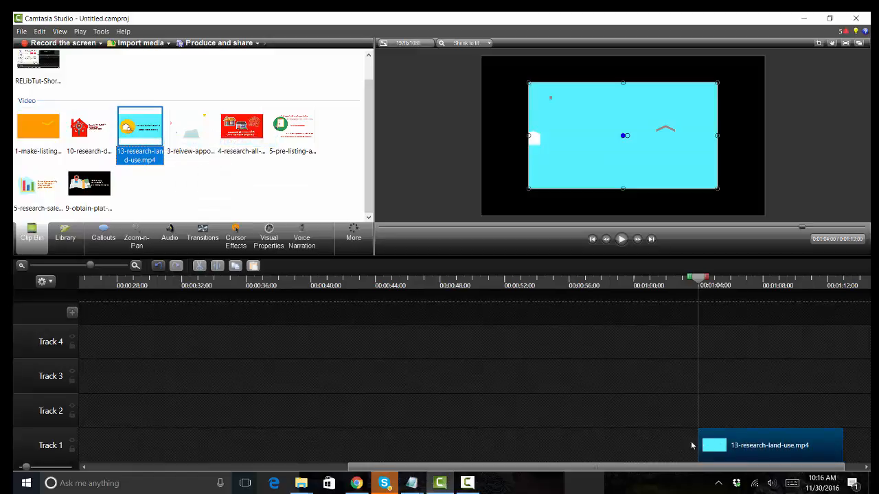
{"action": "left_click_drag", "start_coordinate": [715, 446], "coordinate": [177, 377]}
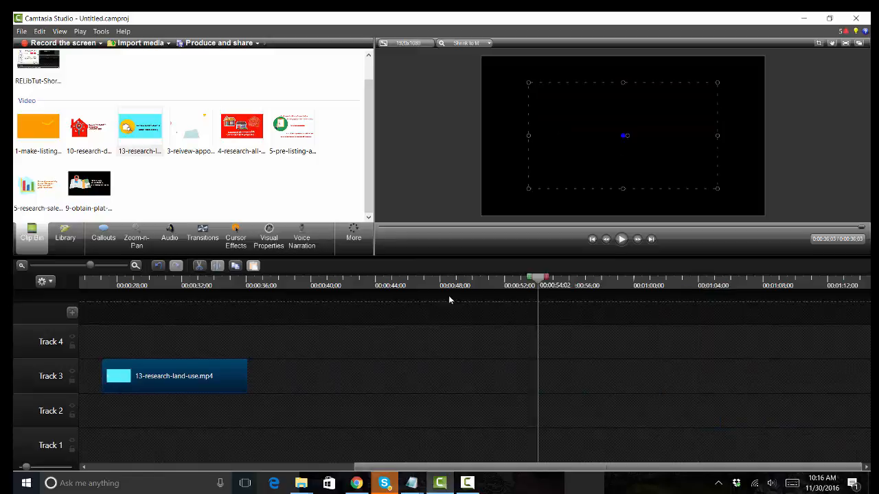
{"action": "left_click_drag", "start_coordinate": [131, 345], "coordinate": [50, 359]}
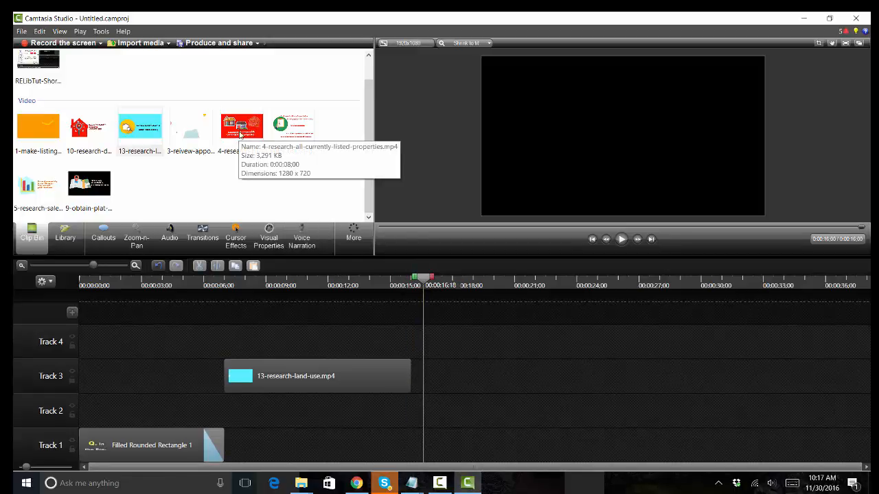
- Add 4-research-all-currently-listed-properties.mp4 on Track 3 at about 21 seconds, and shift the 13-research-land-use clip to start at about 10:16
{"action": "right_click", "coordinate": [240, 134]}
{"action": "left_click", "coordinate": [299, 138]}
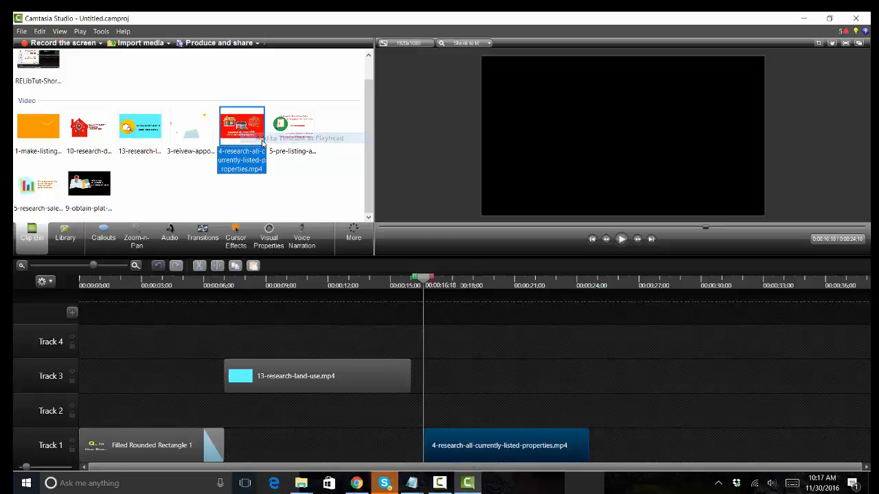
{"action": "left_click_drag", "start_coordinate": [497, 444], "coordinate": [585, 371]}
{"action": "left_click_drag", "start_coordinate": [388, 381], "coordinate": [446, 377]}
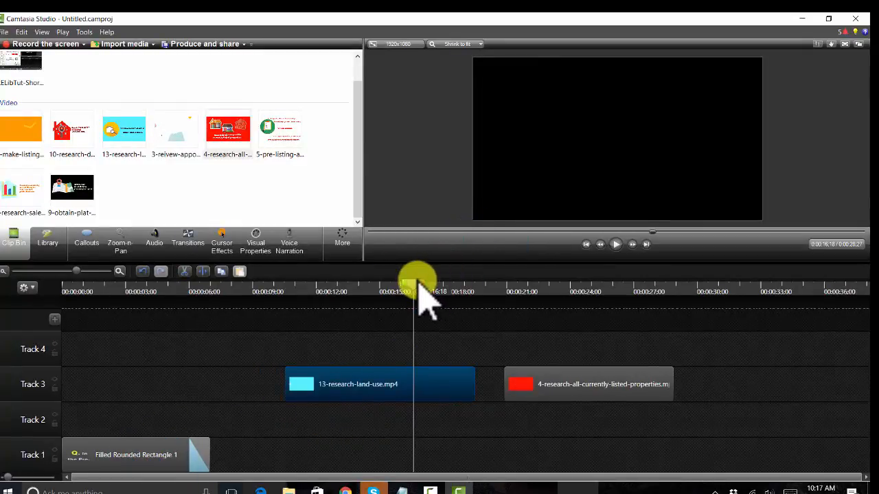
{"action": "left_click_drag", "start_coordinate": [414, 283], "coordinate": [342, 318]}
{"action": "left_click", "coordinate": [409, 104]}
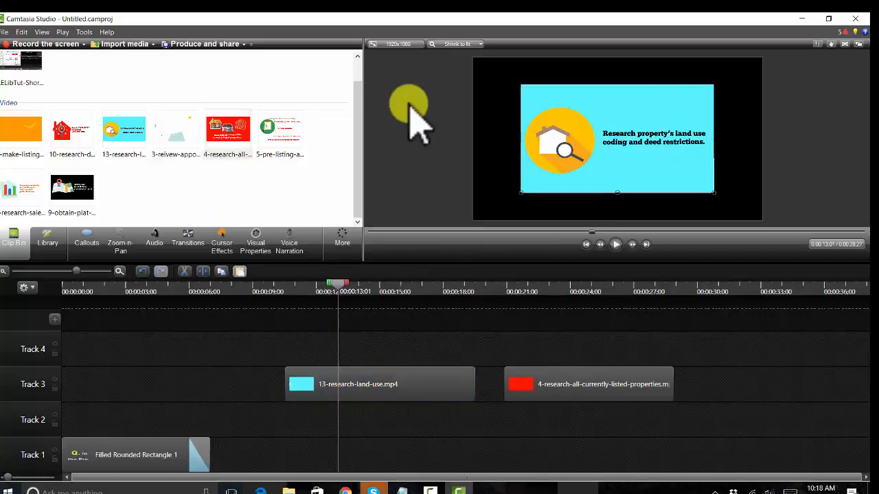
{"action": "left_click", "coordinate": [396, 45]}
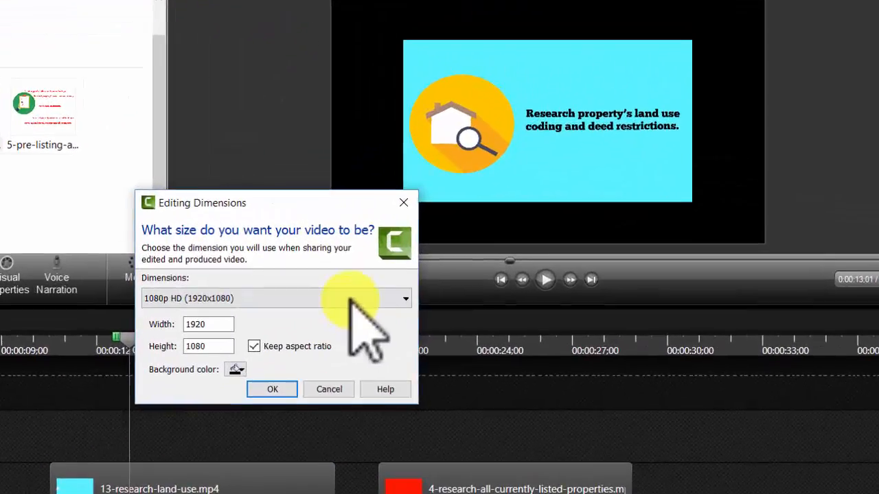
{"action": "left_click", "coordinate": [352, 299]}
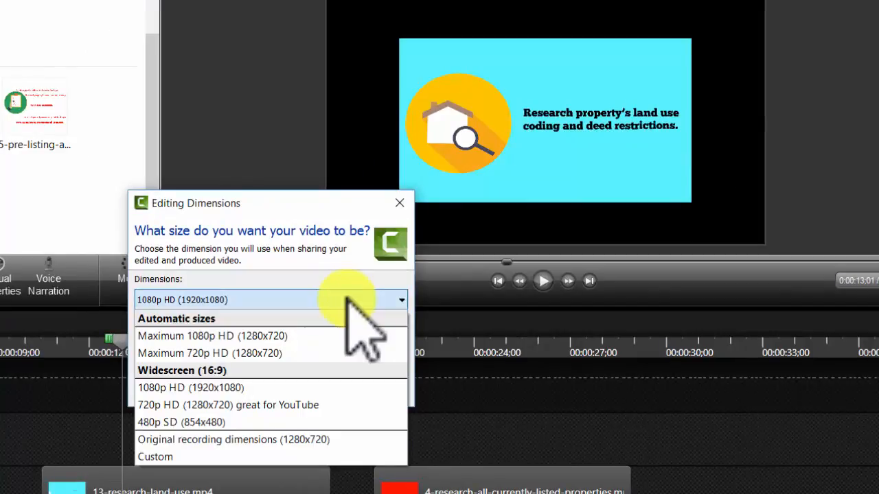
{"action": "left_click", "coordinate": [305, 352]}
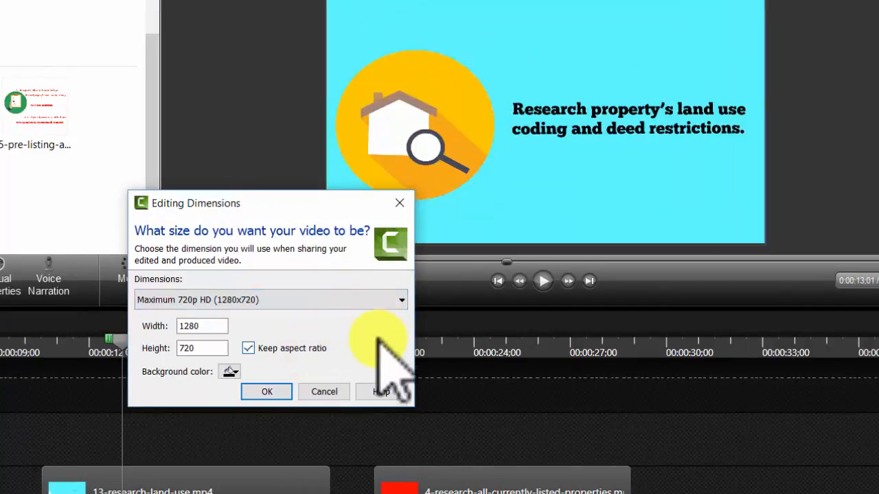
{"action": "left_click", "coordinate": [324, 392]}
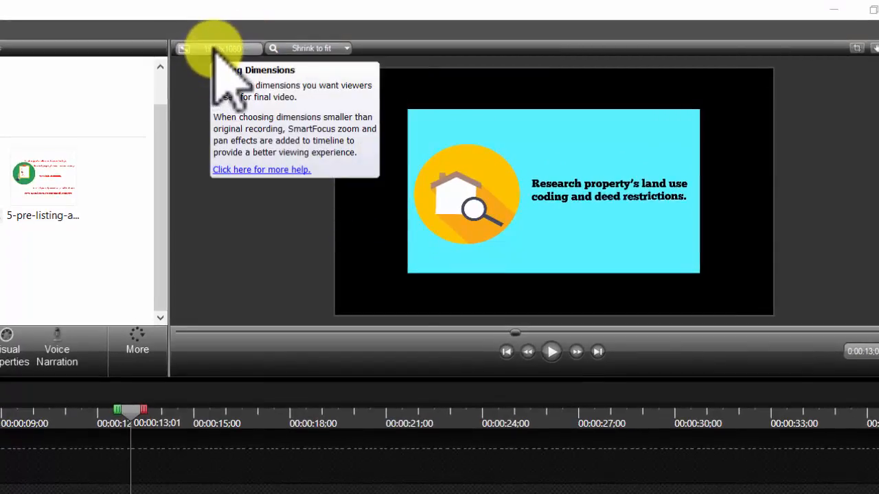
- Set the project's editing dimensions to Maximum 720p HD (1280x720), keeping the aspect ratio
{"action": "left_click", "coordinate": [217, 48]}
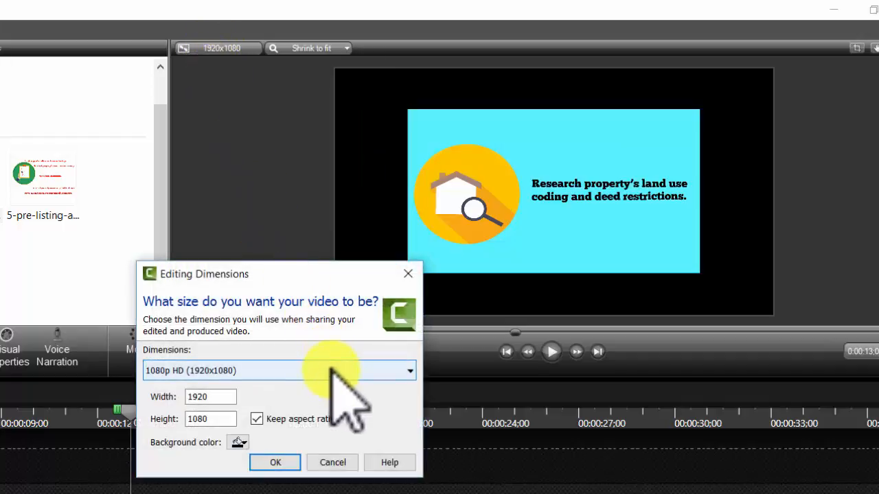
{"action": "left_click", "coordinate": [331, 371]}
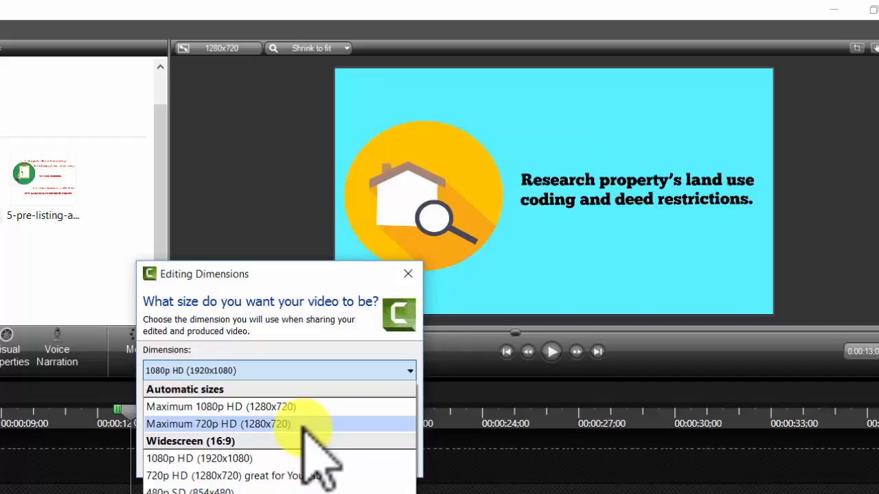
{"action": "left_click", "coordinate": [305, 424]}
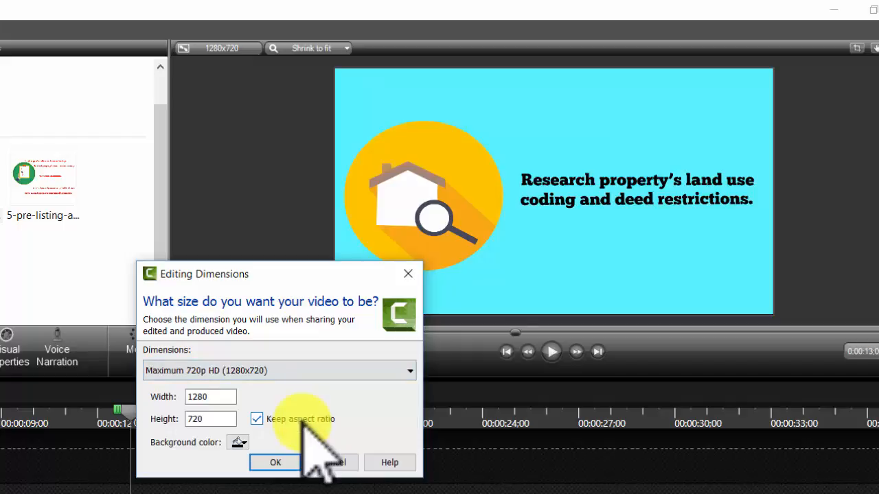
{"action": "left_click", "coordinate": [275, 463]}
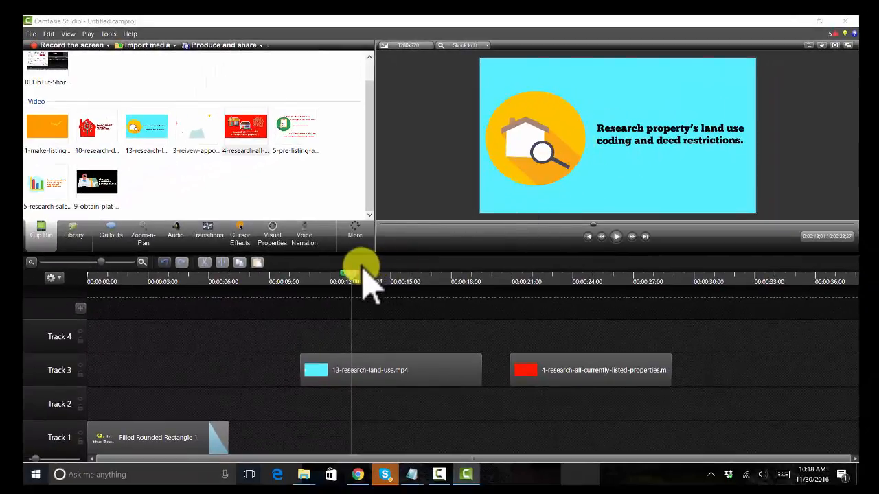
- Try to play the 13-research-land-use clip from its start at 10:16 on the timeline
{"action": "left_click_drag", "start_coordinate": [354, 278], "coordinate": [307, 283]}
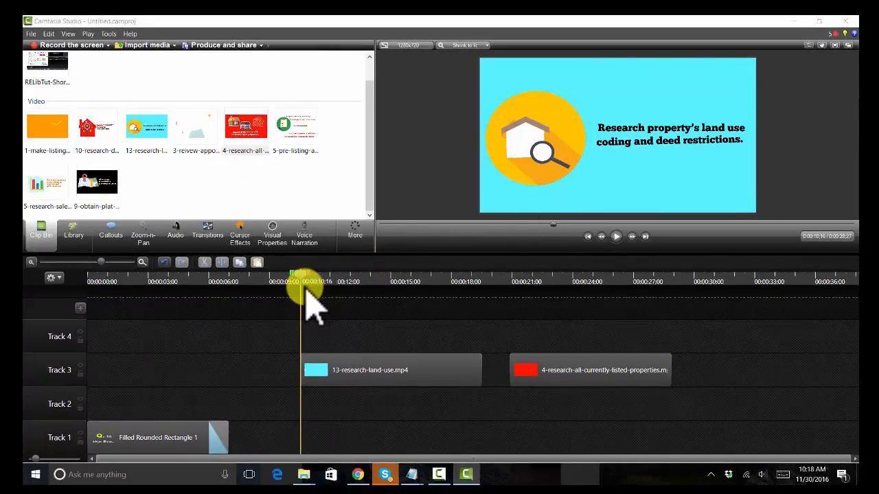
{"action": "left_click", "coordinate": [395, 379]}
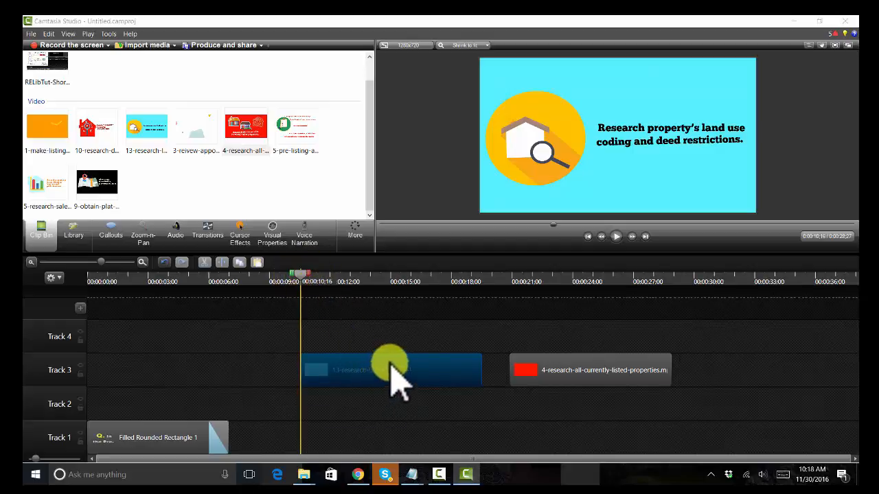
{"action": "left_click", "coordinate": [617, 236]}
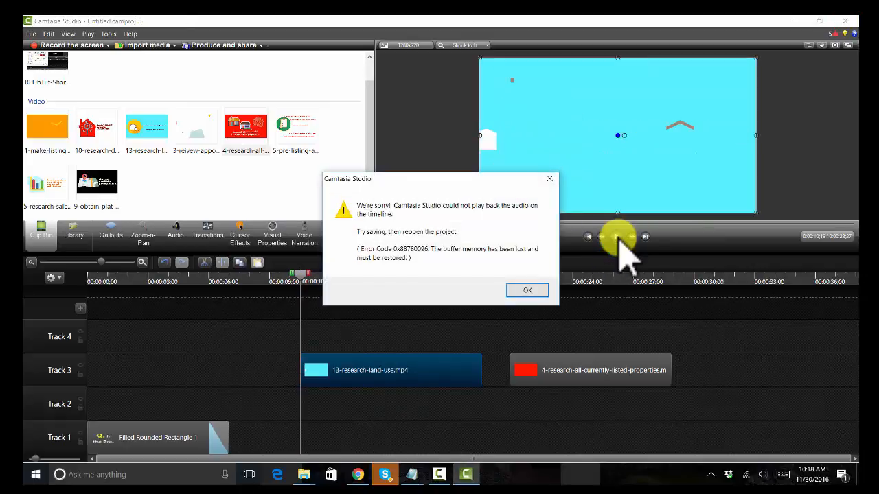
{"action": "left_click", "coordinate": [547, 181]}
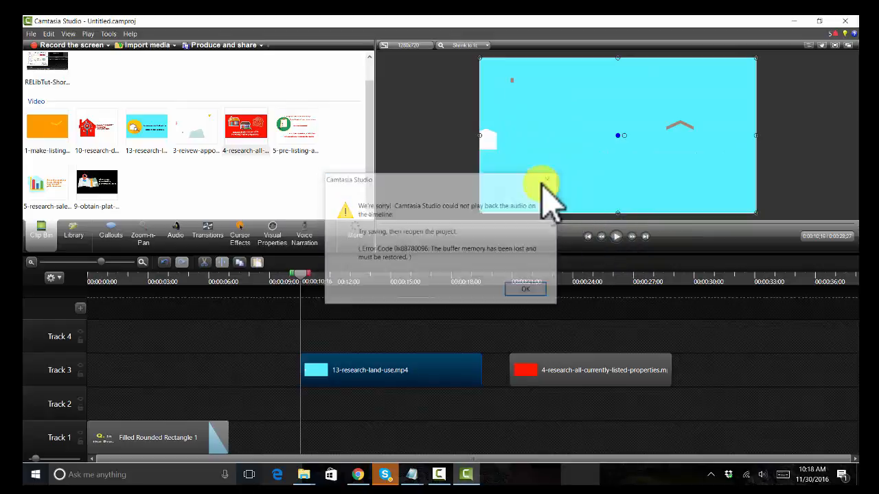
{"action": "left_click", "coordinate": [617, 237]}
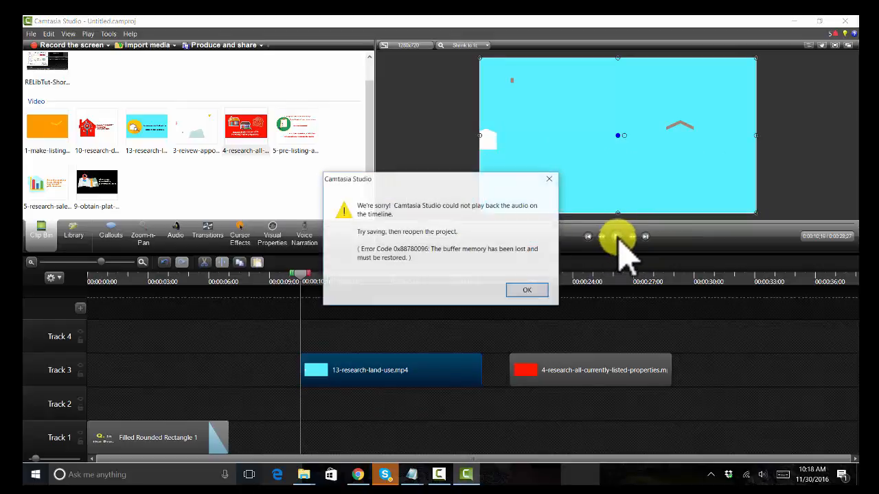
{"action": "left_click", "coordinate": [527, 291]}
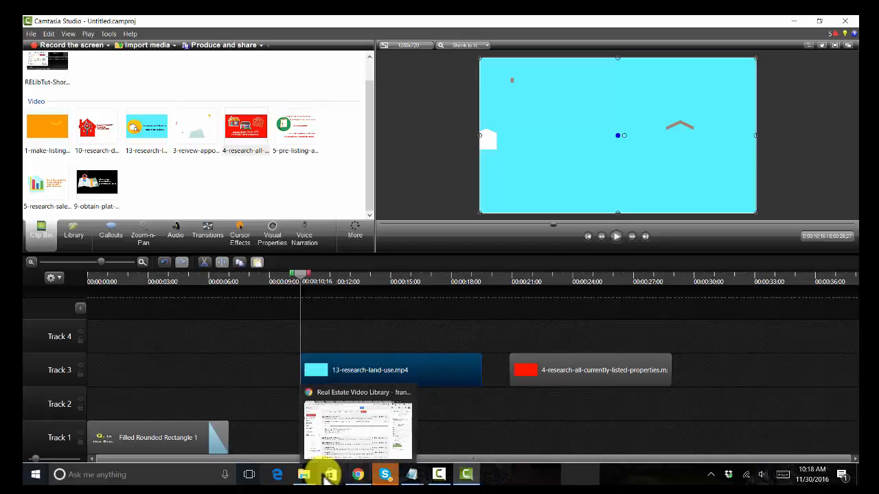
- Switch to File Explorer and play the research-land-use video file in Movies & TV to review its animation
{"action": "mouse_move", "coordinate": [305, 474]}
{"action": "left_click", "coordinate": [261, 441]}
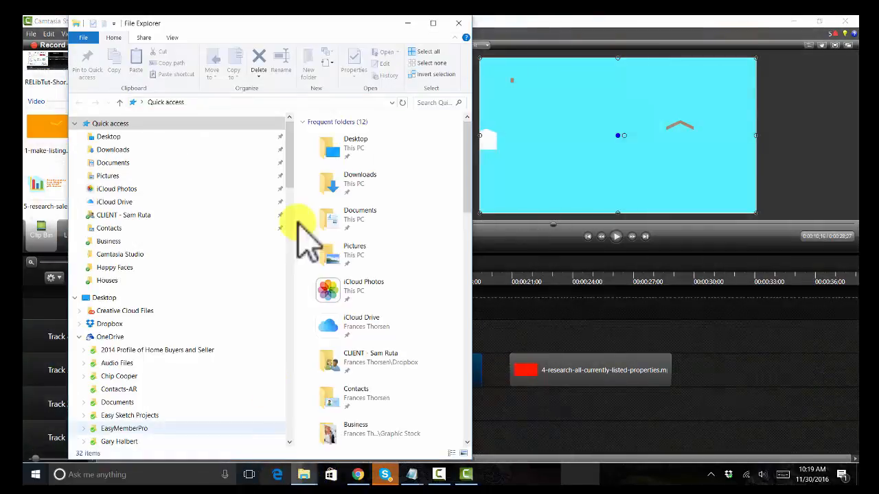
{"action": "left_click", "coordinate": [157, 323]}
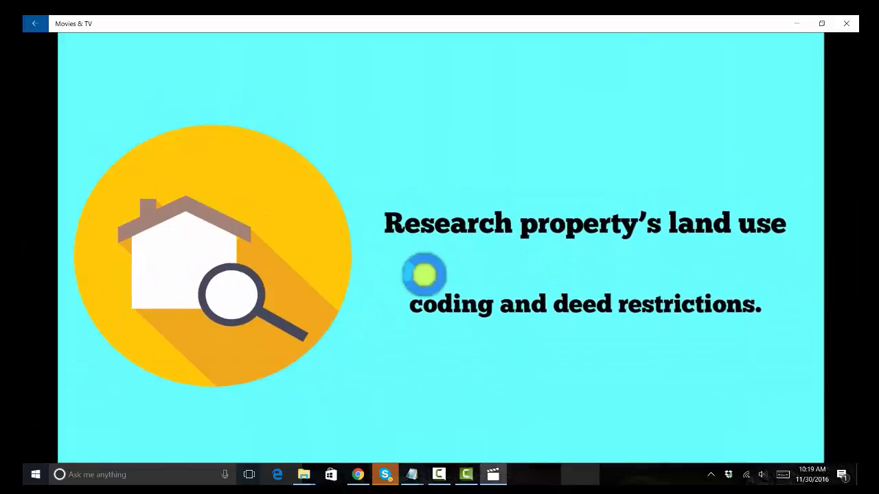
{"action": "mouse_move", "coordinate": [518, 412]}
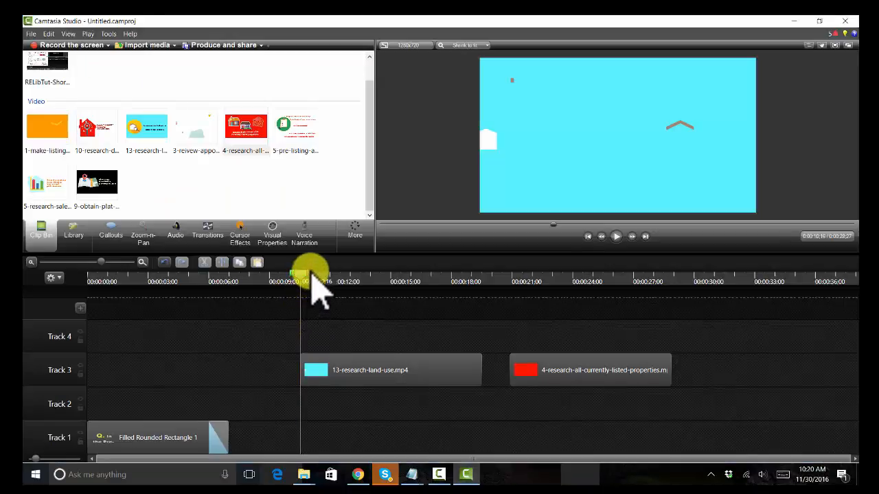
- Trim the end of the 13-research-land-use clip to 15:16, making it 5 seconds long, and return the playhead to its start
{"action": "left_click_drag", "start_coordinate": [312, 275], "coordinate": [403, 307]}
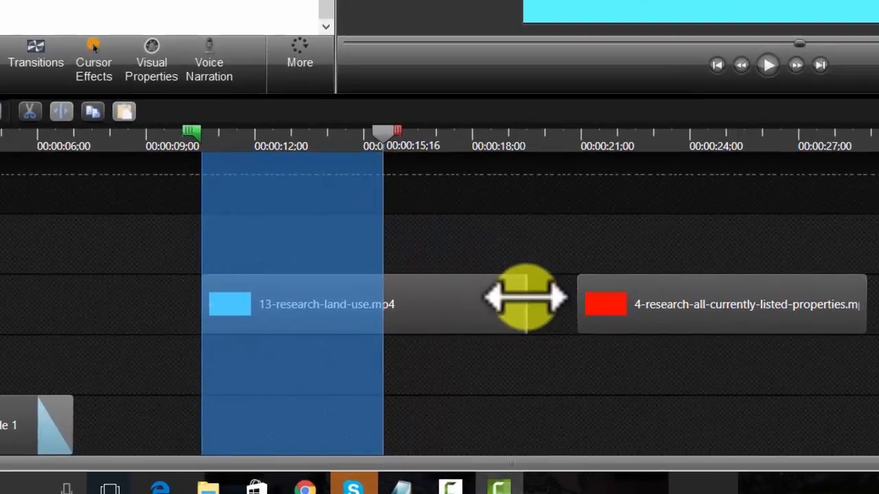
{"action": "left_click_drag", "start_coordinate": [525, 299], "coordinate": [388, 300]}
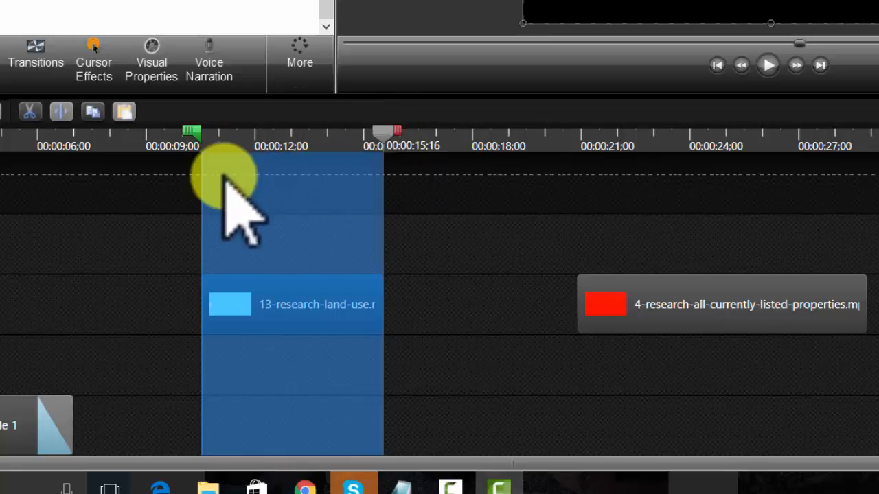
{"action": "left_click_drag", "start_coordinate": [222, 173], "coordinate": [213, 190]}
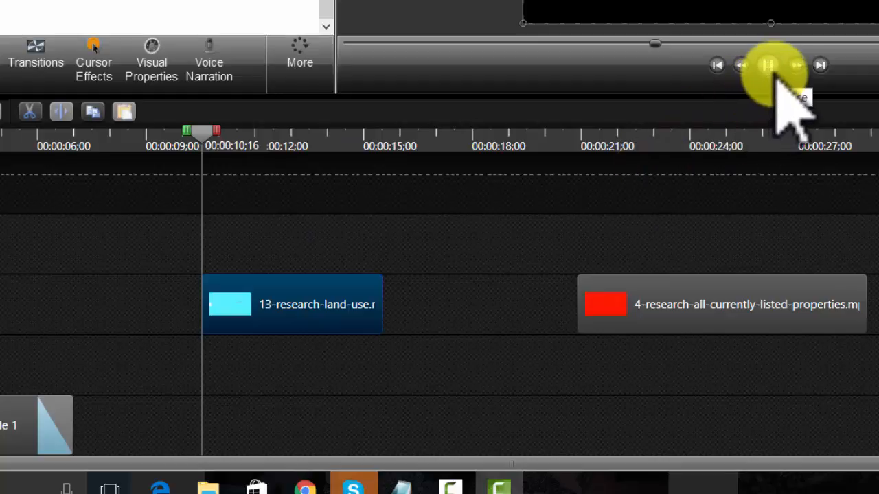
- Extend the 13-research-land-use clip, mark 10:16 to 16:11 on the timeline, and trim the clip's end to 16:11
{"action": "left_click_drag", "start_coordinate": [382, 304], "coordinate": [526, 316]}
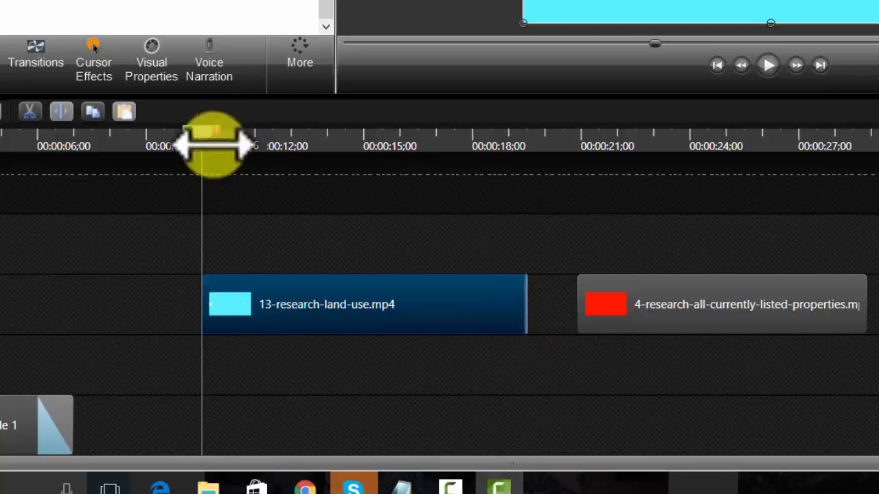
{"action": "left_click_drag", "start_coordinate": [222, 133], "coordinate": [371, 144]}
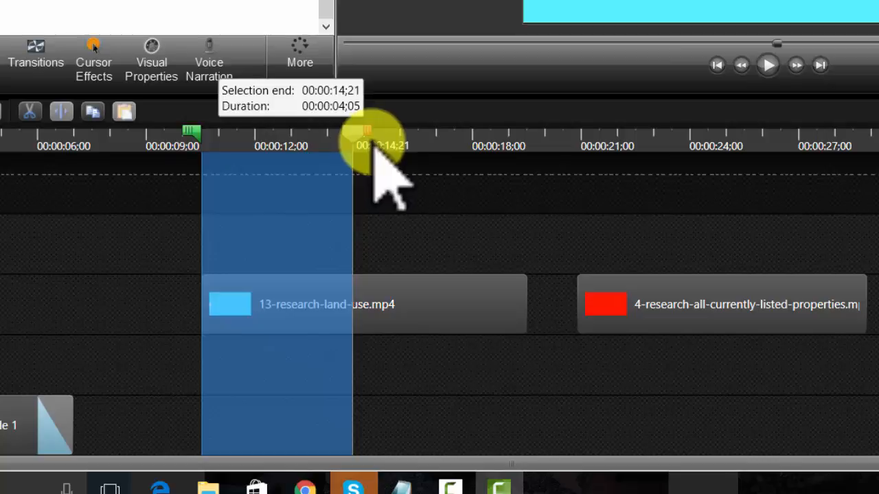
{"action": "left_click_drag", "start_coordinate": [375, 147], "coordinate": [435, 187]}
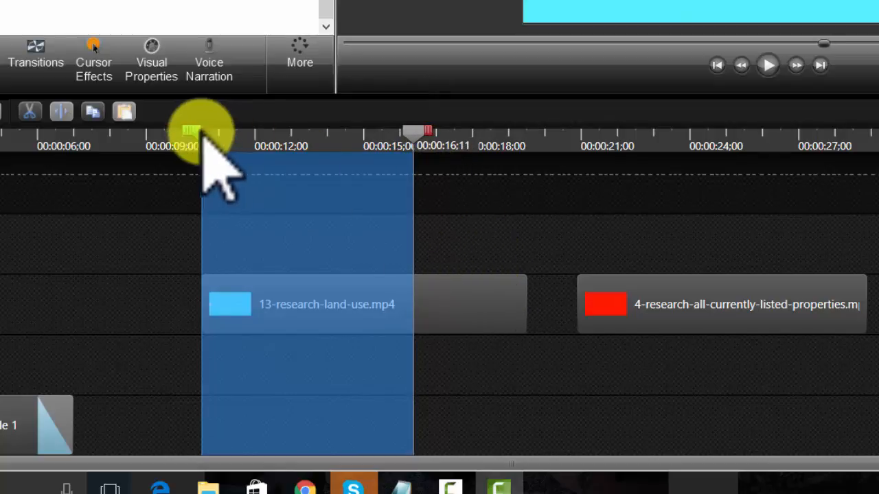
{"action": "left_click_drag", "start_coordinate": [197, 130], "coordinate": [414, 128]}
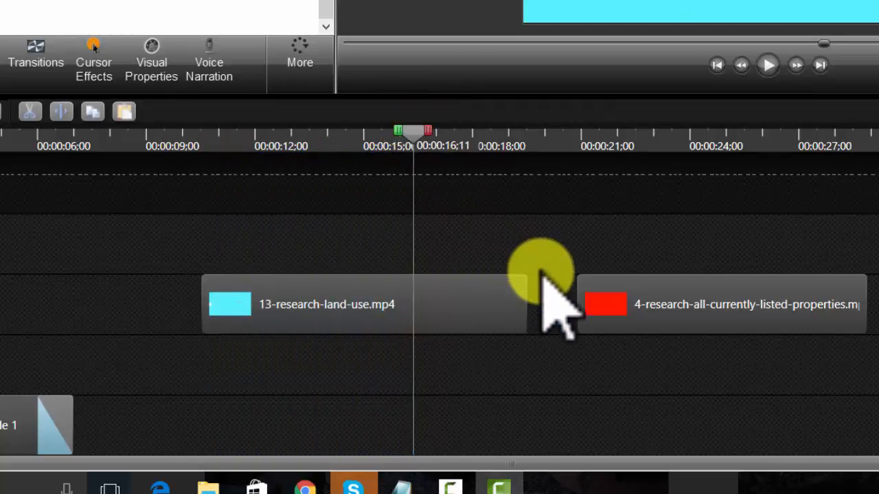
{"action": "left_click", "coordinate": [520, 296]}
{"action": "left_click_drag", "start_coordinate": [520, 296], "coordinate": [414, 305]}
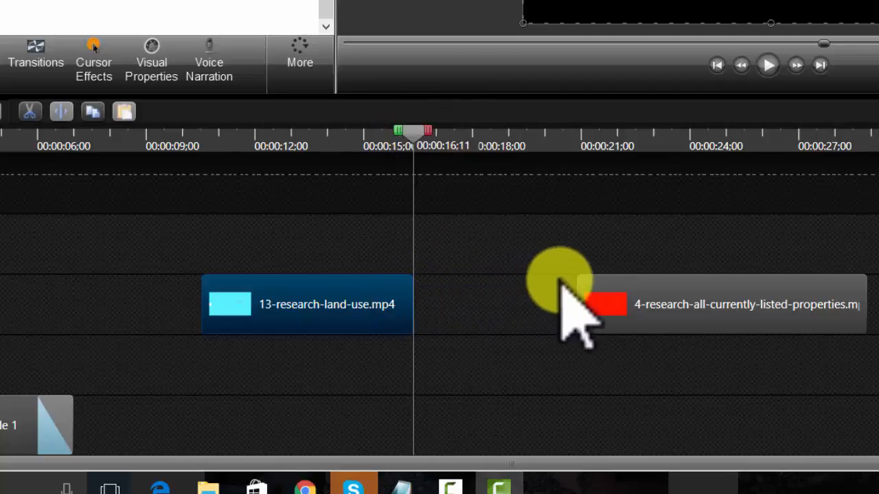
{"action": "right_click", "coordinate": [418, 303]}
{"action": "left_click", "coordinate": [454, 306]}
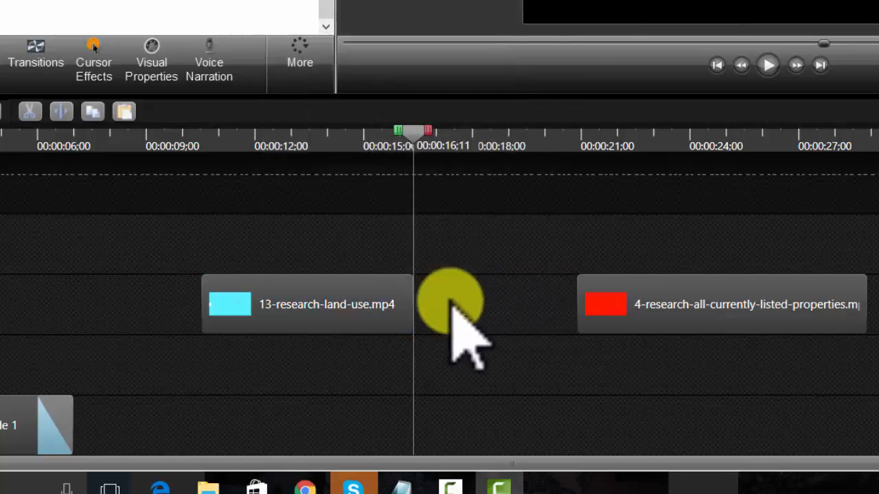
{"action": "left_click", "coordinate": [412, 309]}
{"action": "right_click", "coordinate": [424, 315]}
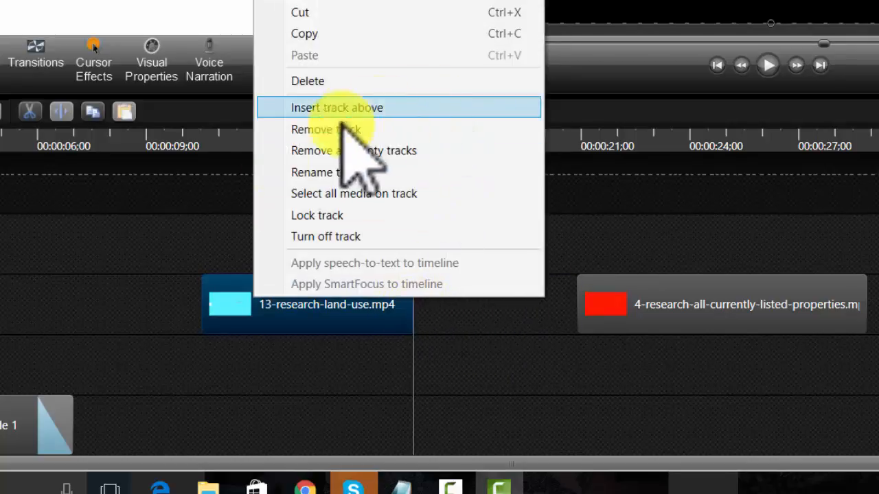
{"action": "left_click", "coordinate": [234, 199]}
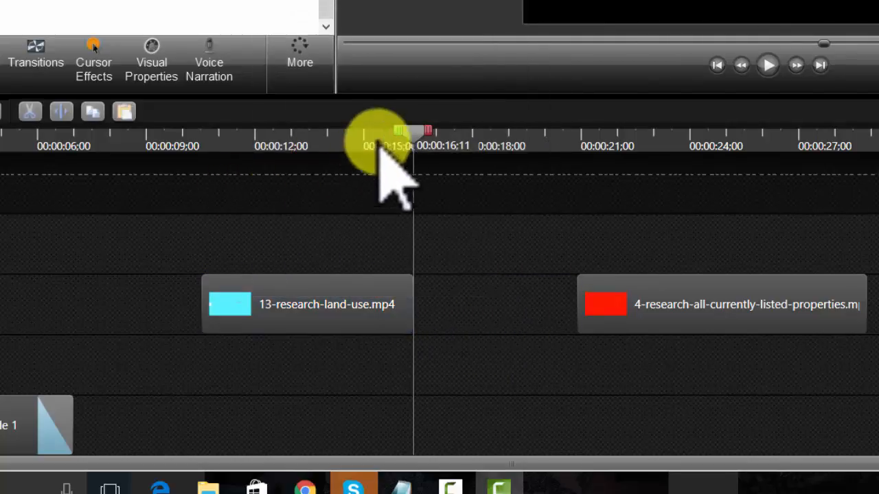
{"action": "right_click", "coordinate": [222, 178]}
{"action": "left_click", "coordinate": [412, 320]}
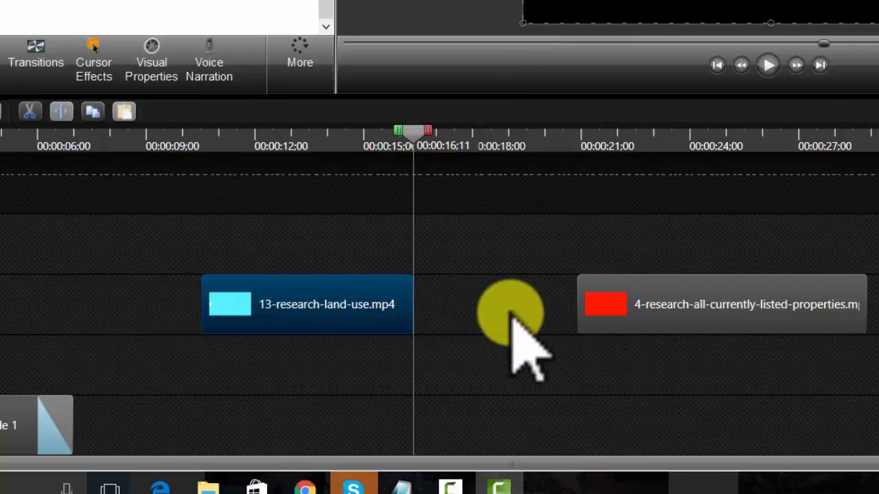
{"action": "right_click", "coordinate": [556, 299]}
{"action": "left_click", "coordinate": [504, 443]}
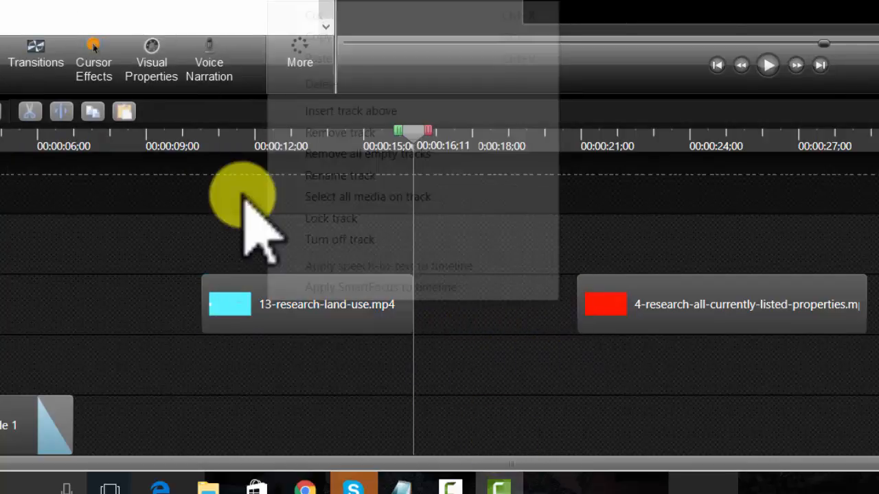
{"action": "left_click", "coordinate": [242, 196]}
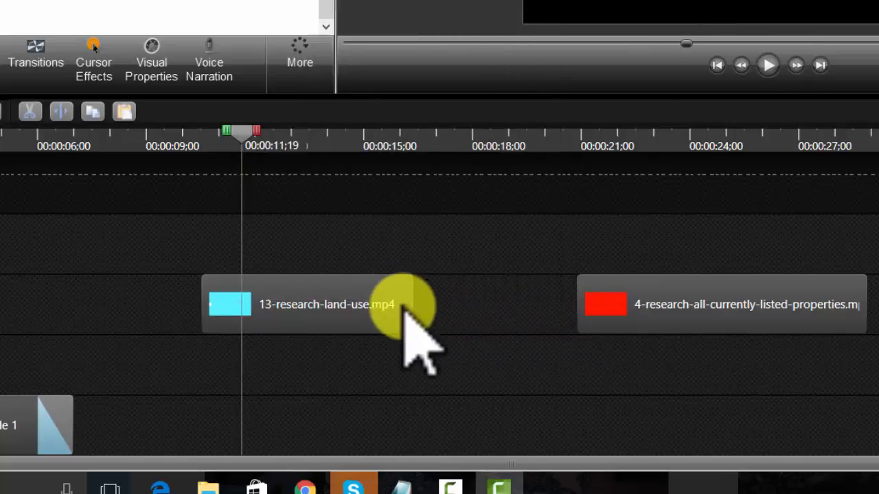
- Extend the end of the 13-research-land-use clip to its full 9 seconds and set its clip speed to 148%
{"action": "left_click_drag", "start_coordinate": [414, 307], "coordinate": [540, 313]}
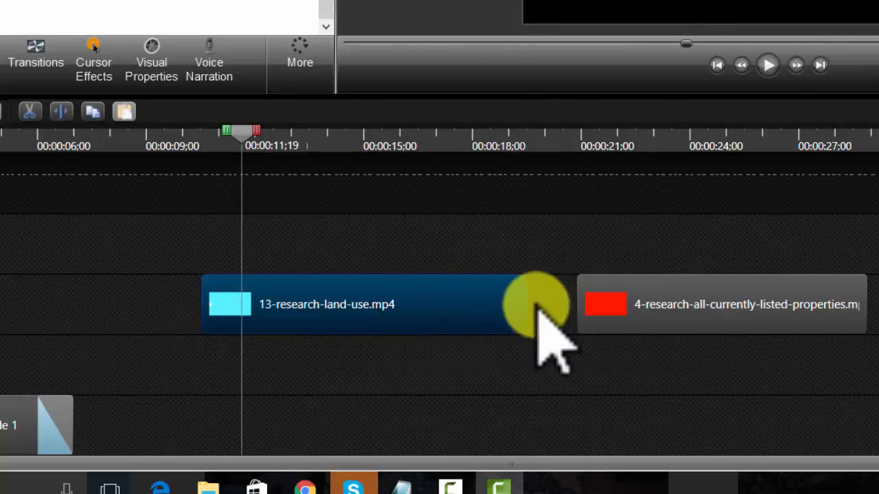
{"action": "right_click", "coordinate": [421, 307]}
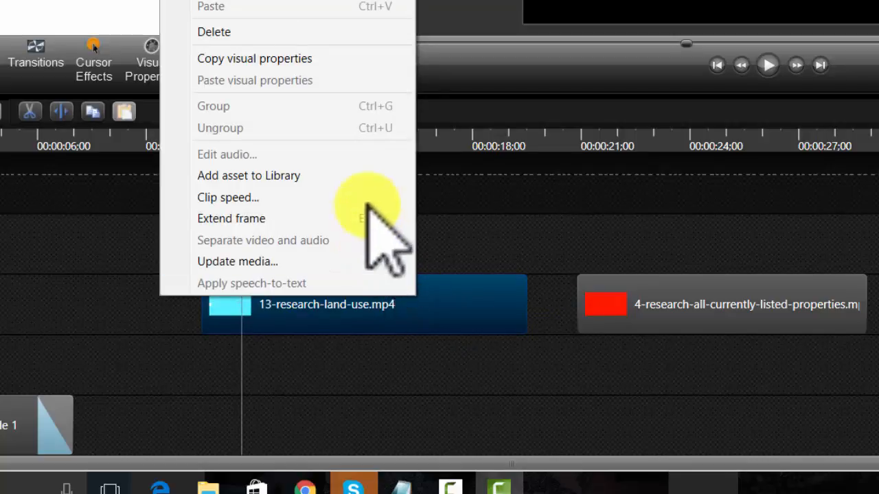
{"action": "left_click", "coordinate": [256, 199]}
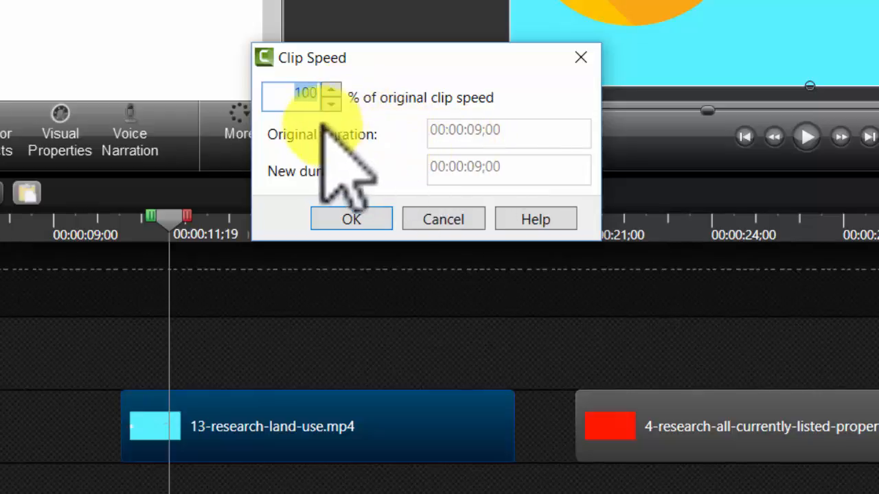
{"action": "left_click", "coordinate": [334, 89]}
{"action": "left_click_drag", "start_coordinate": [333, 88], "coordinate": [333, 88]}
{"action": "left_click", "coordinate": [334, 102]}
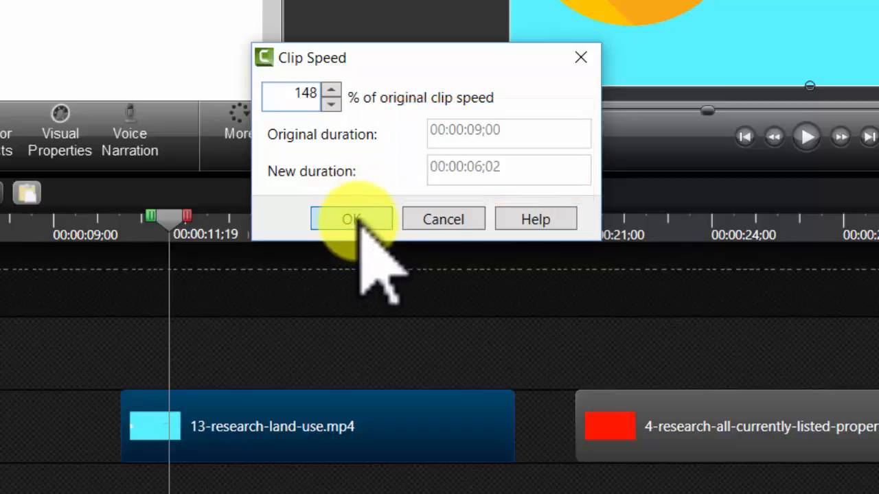
{"action": "left_click", "coordinate": [353, 221]}
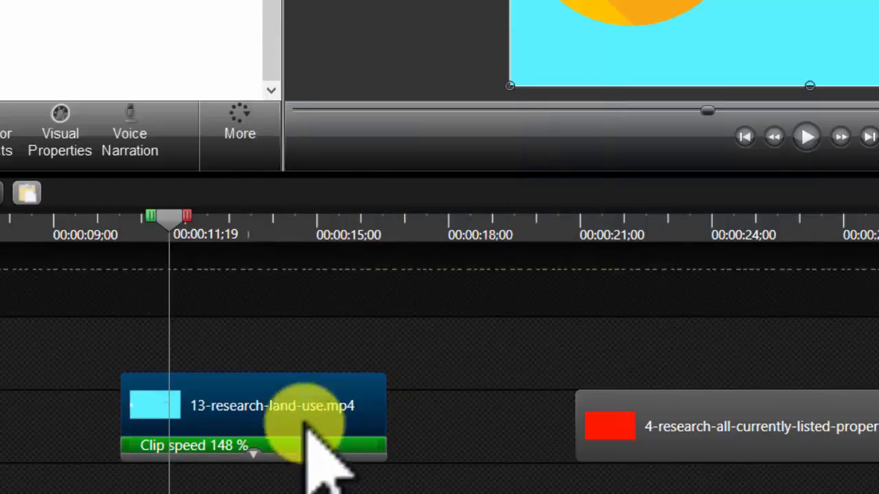
- Try to play the sped-up 13-research-land-use clip from its start at 10:16 on the timeline
{"action": "left_click_drag", "start_coordinate": [168, 221], "coordinate": [119, 228]}
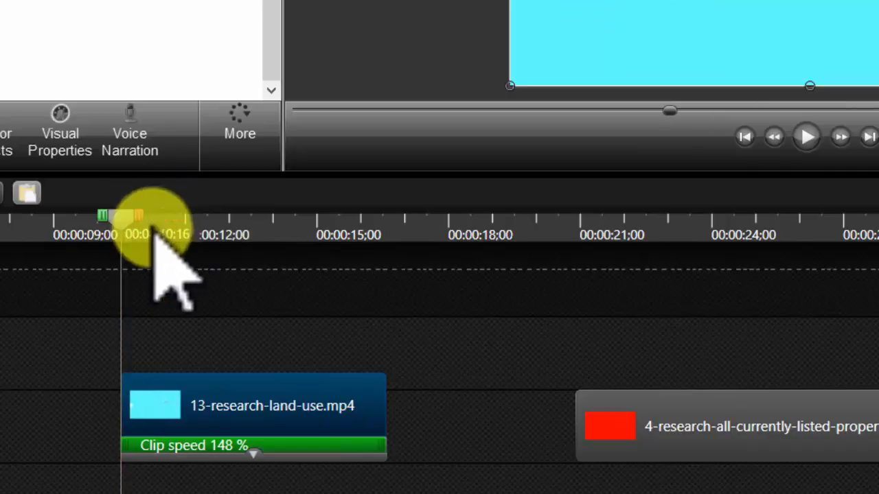
{"action": "left_click", "coordinate": [807, 136]}
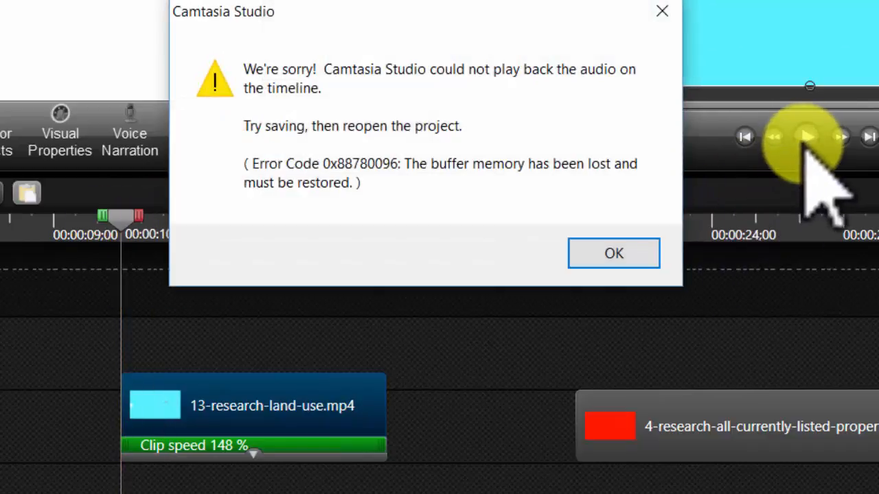
{"action": "left_click", "coordinate": [610, 251]}
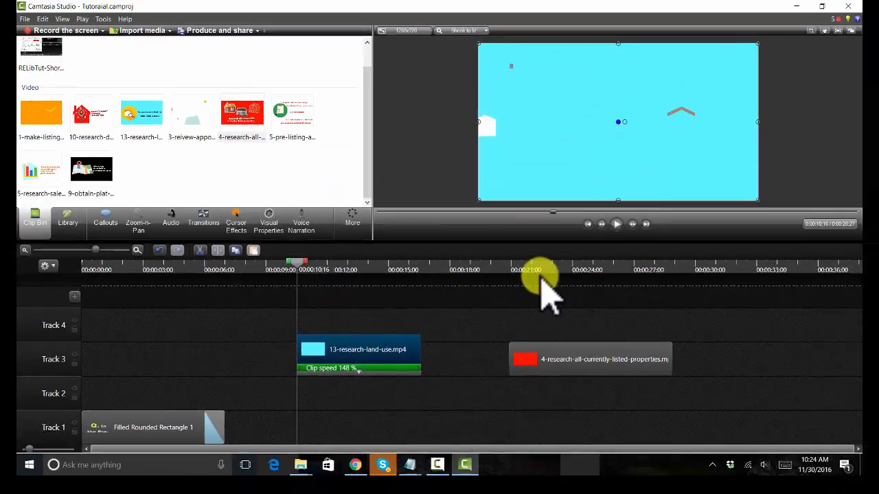
{"action": "left_click", "coordinate": [615, 225]}
{"action": "left_click", "coordinate": [528, 278]}
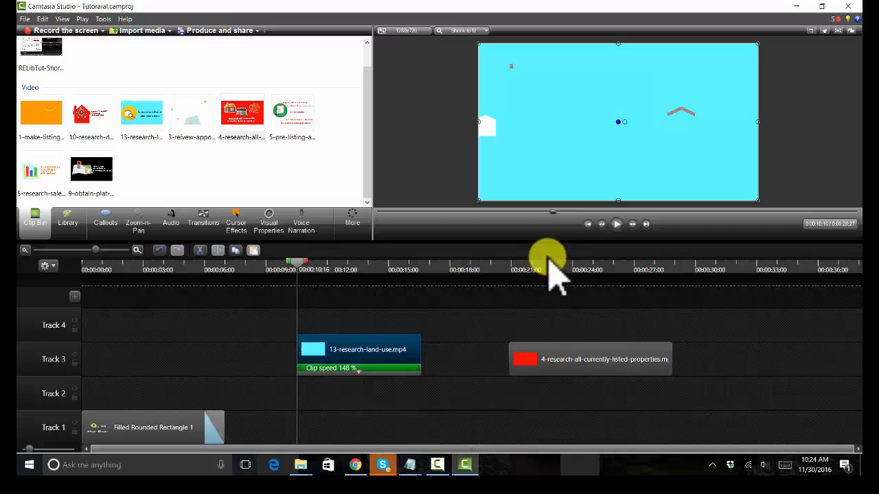
- Open the clip speed settings of the 4-research-all-currently-listed-properties clip and close them without applying a change
{"action": "mouse_move", "coordinate": [378, 364]}
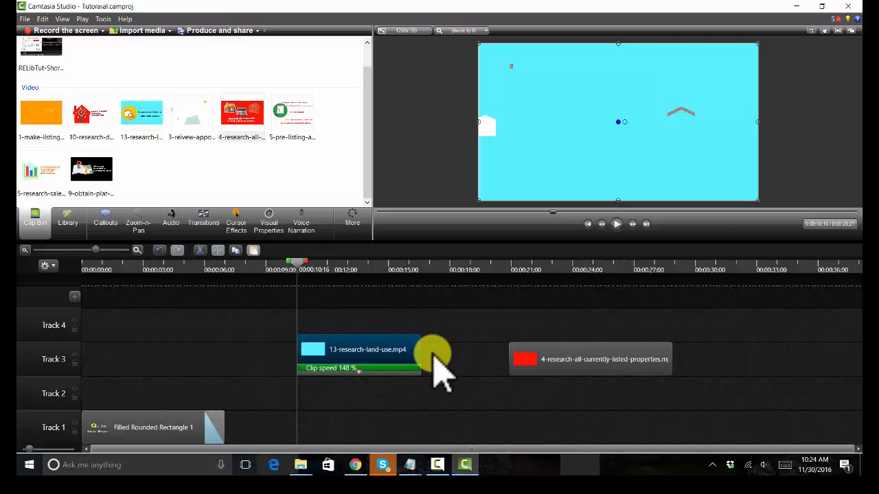
{"action": "left_click", "coordinate": [615, 364]}
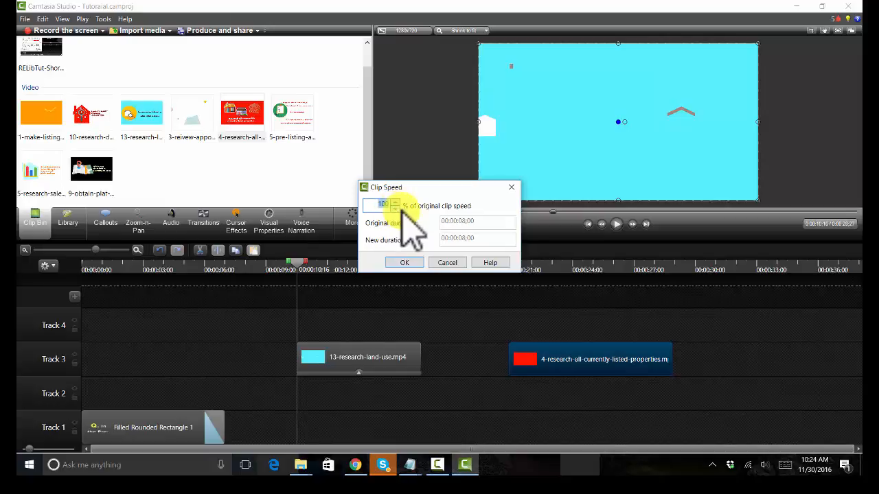
{"action": "left_click", "coordinate": [512, 186]}
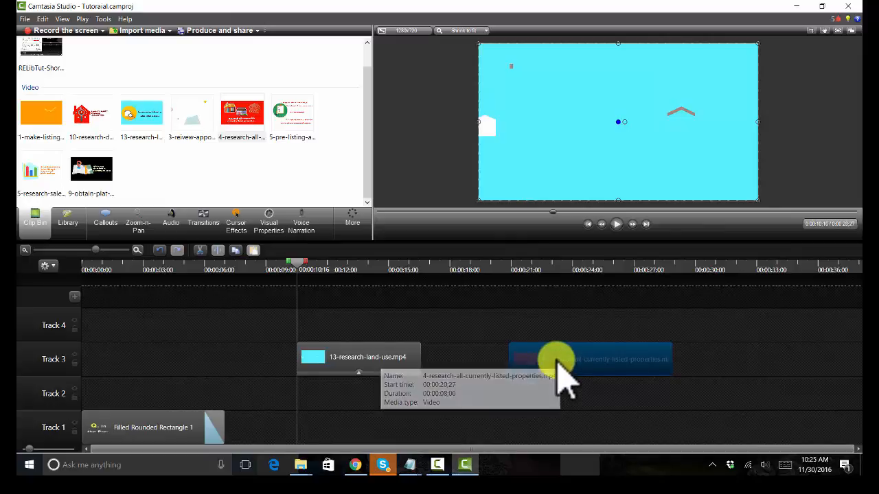
- Shift the 4-research-all-currently-listed-properties clip slightly earlier on Track 3 and review its clip speed settings, cancelling without a change
{"action": "left_click_drag", "start_coordinate": [558, 359], "coordinate": [555, 362]}
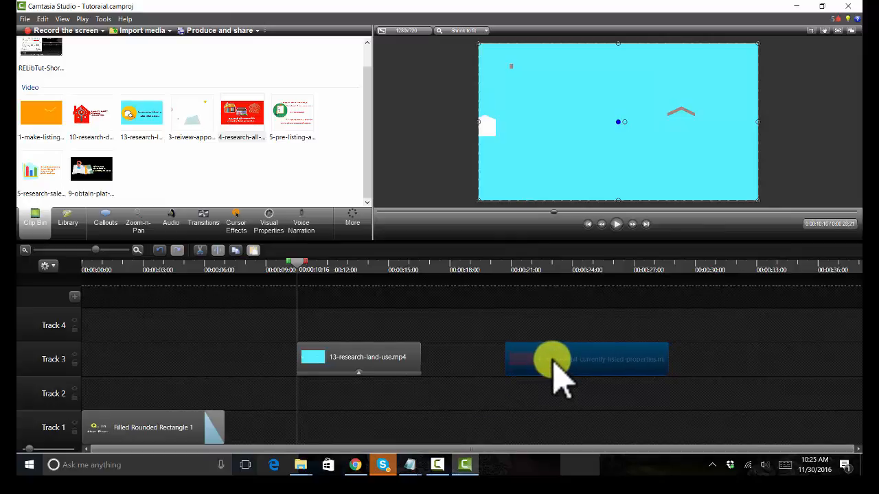
{"action": "right_click", "coordinate": [553, 364]}
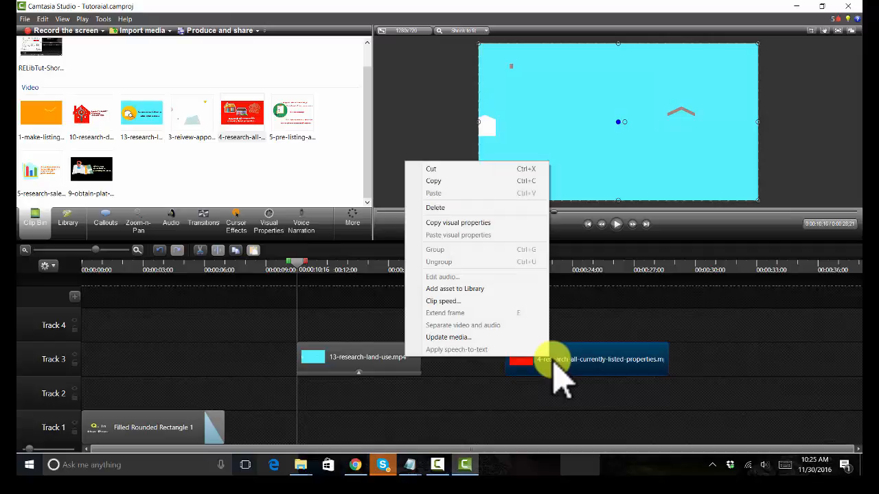
{"action": "left_click", "coordinate": [520, 301]}
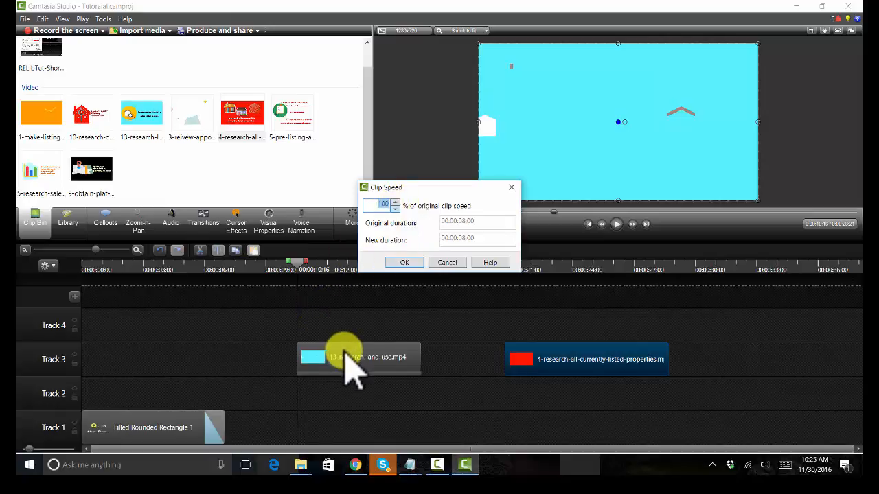
{"action": "left_click", "coordinate": [446, 263]}
{"action": "left_click", "coordinate": [452, 268]}
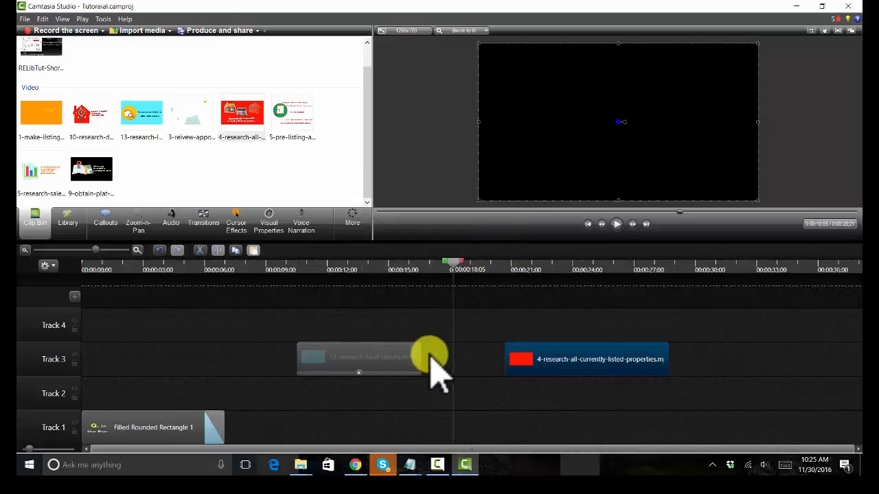